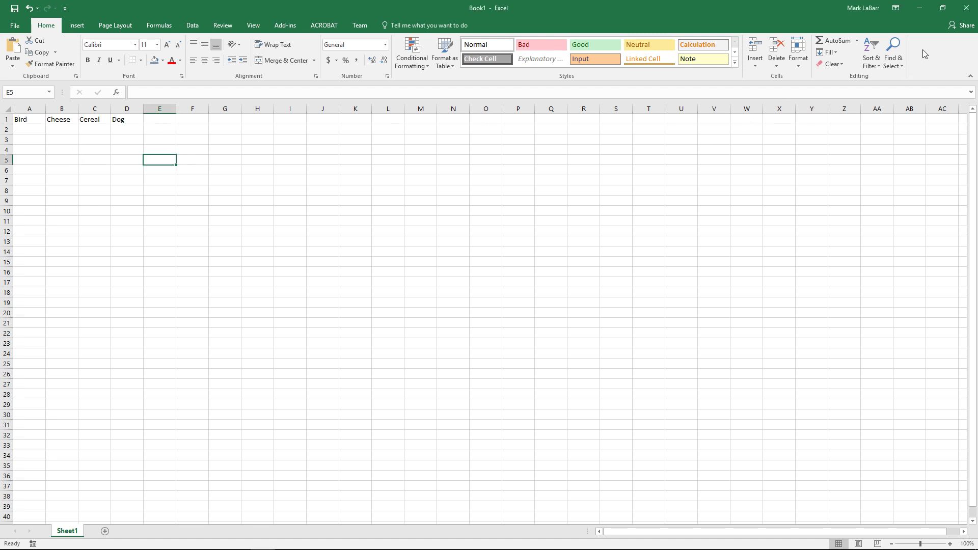
- Select A1:D4, covering the Bird, Cheese, Cereal, Dog headers and three empty rows
mouse_move(29, 119)
mouse_down()
mouse_move(116, 164)
mouse_move(127, 149)
mouse_up()
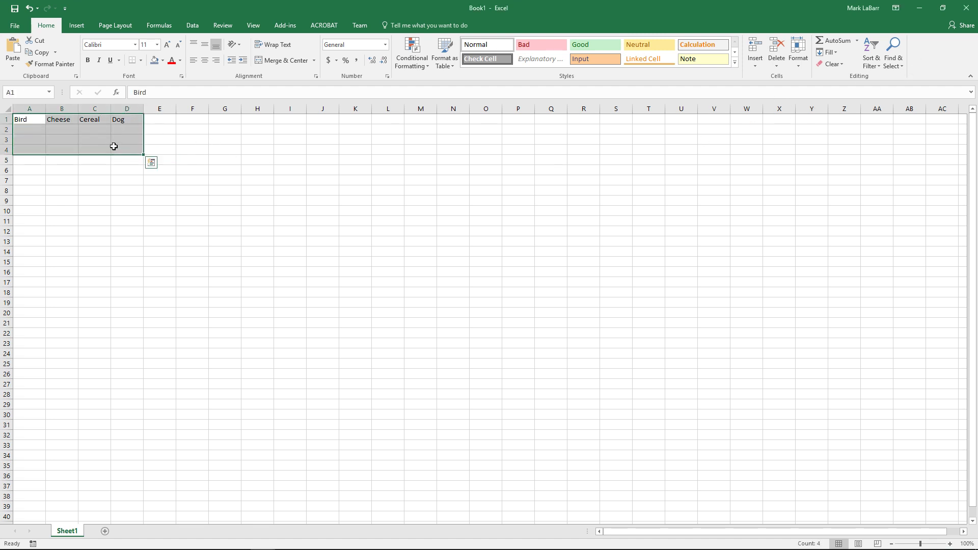
- In Customize the Ribbon, list Commands Not in the Ribbon and select Form
right_click(925, 52)
click(821, 85)
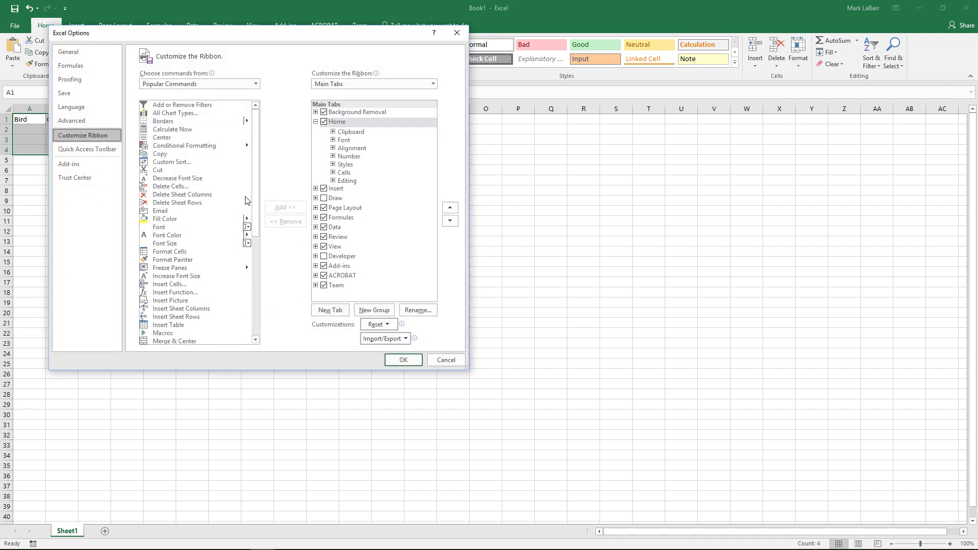
click(200, 84)
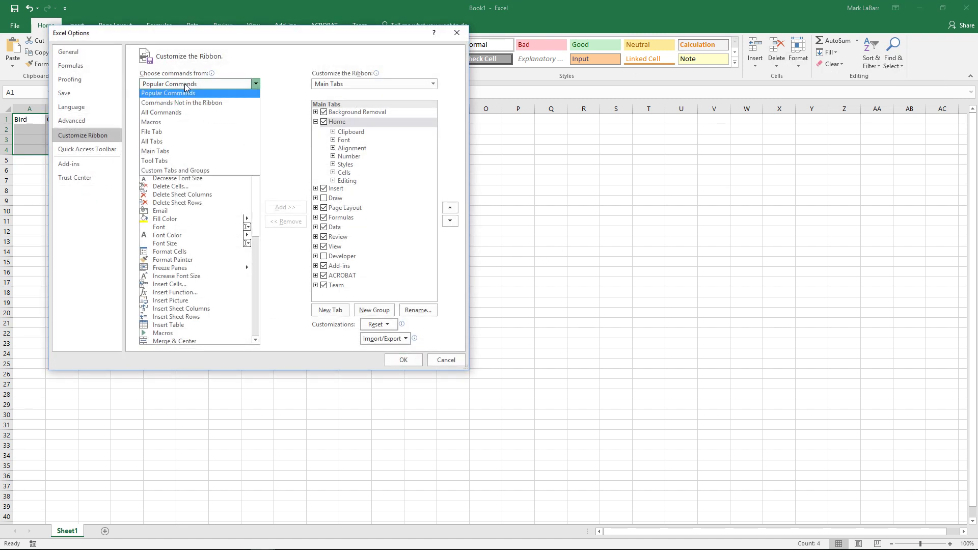
click(193, 111)
drag(255, 116, 258, 187)
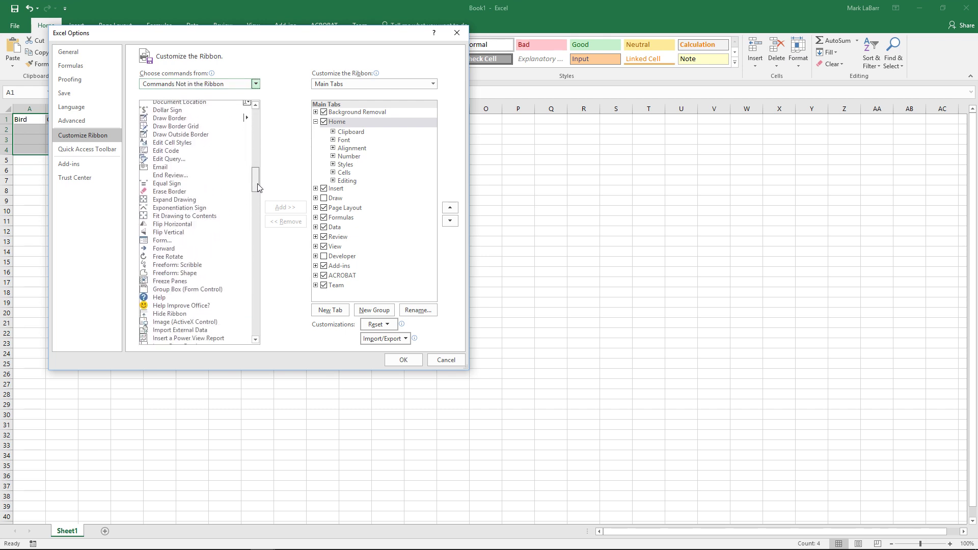
click(170, 230)
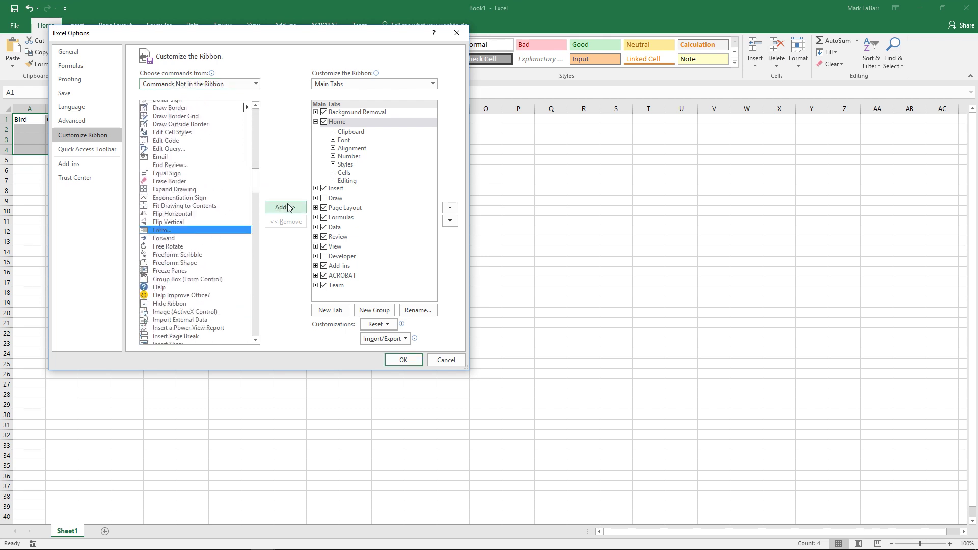
- Add a new Home group named Form Group containing the Form command, and apply
right_click(346, 123)
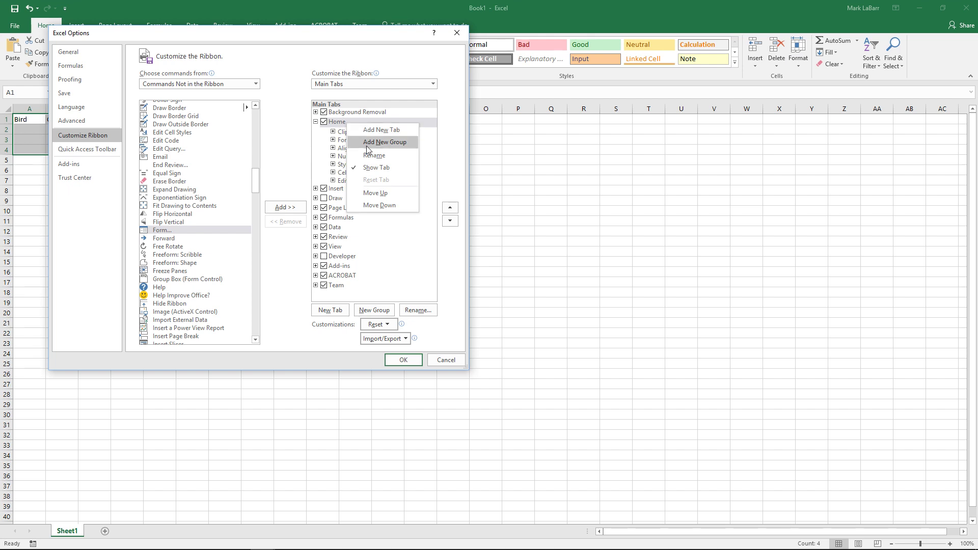
click(367, 145)
click(365, 189)
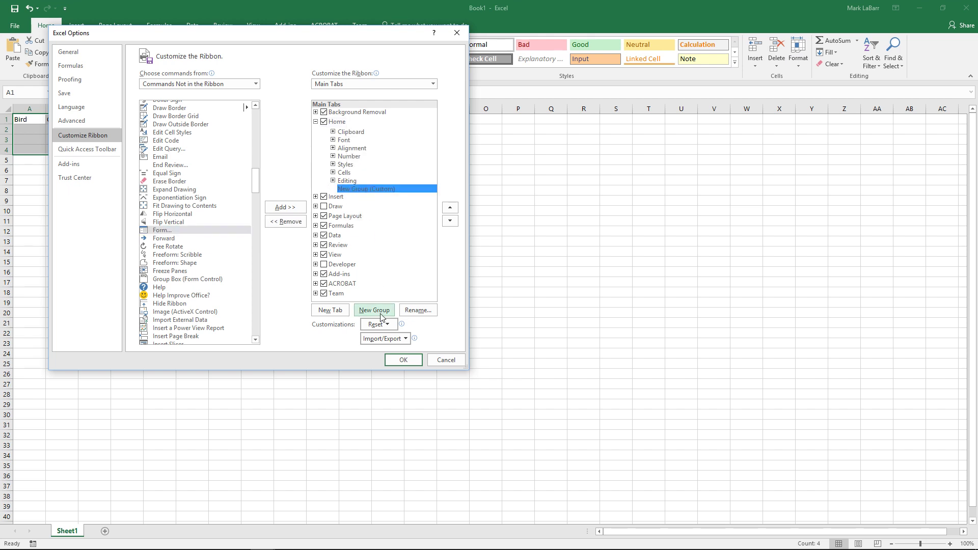
click(417, 310)
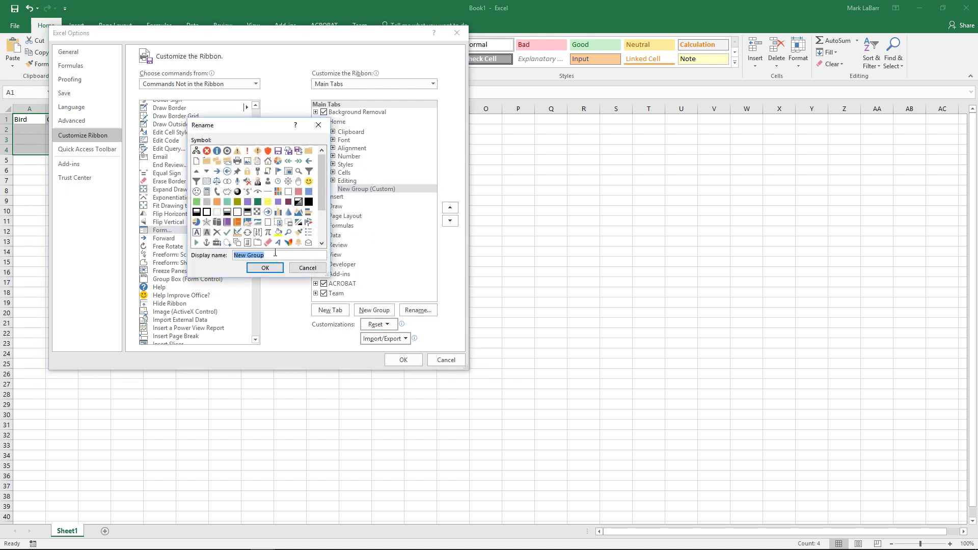
text(F)
text(up)
click(264, 267)
click(289, 207)
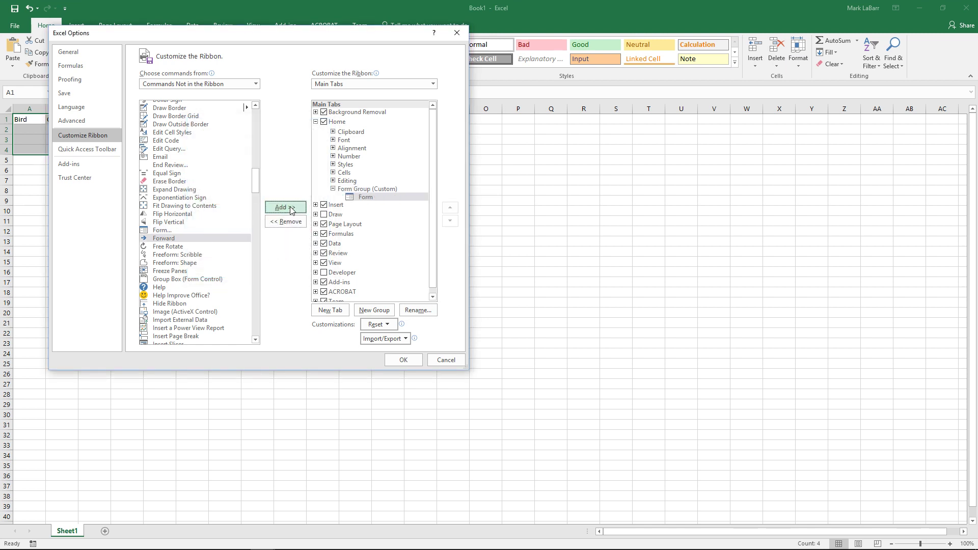
click(403, 360)
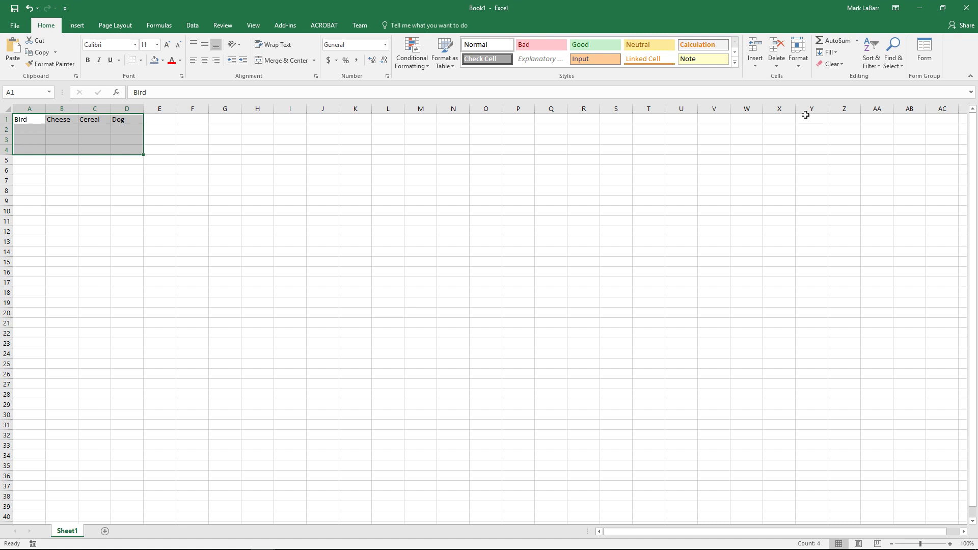
- Open the data form with the first row as labels and move it aside
click(923, 61)
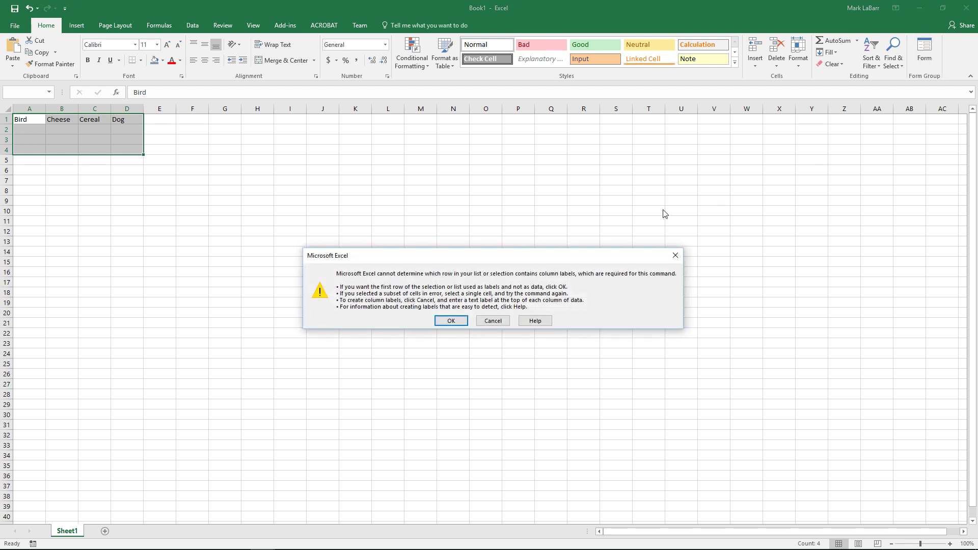
click(451, 321)
drag(266, 164, 329, 160)
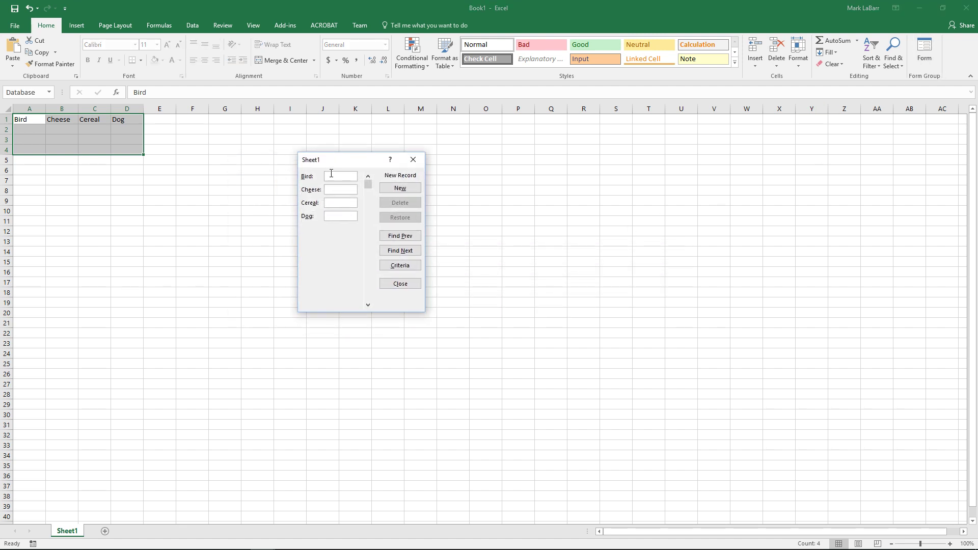
text(Blue)
text(Parmesan)
- Add records Blue/Parmesan, c under Cereal and d under Dog, then close the form
click(400, 188)
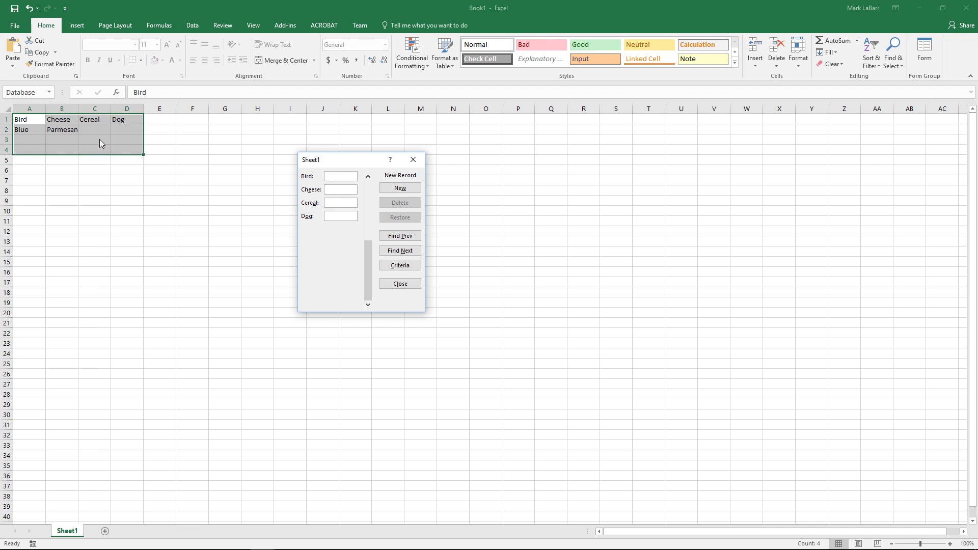
text(c)
click(400, 188)
click(343, 216)
text(d)
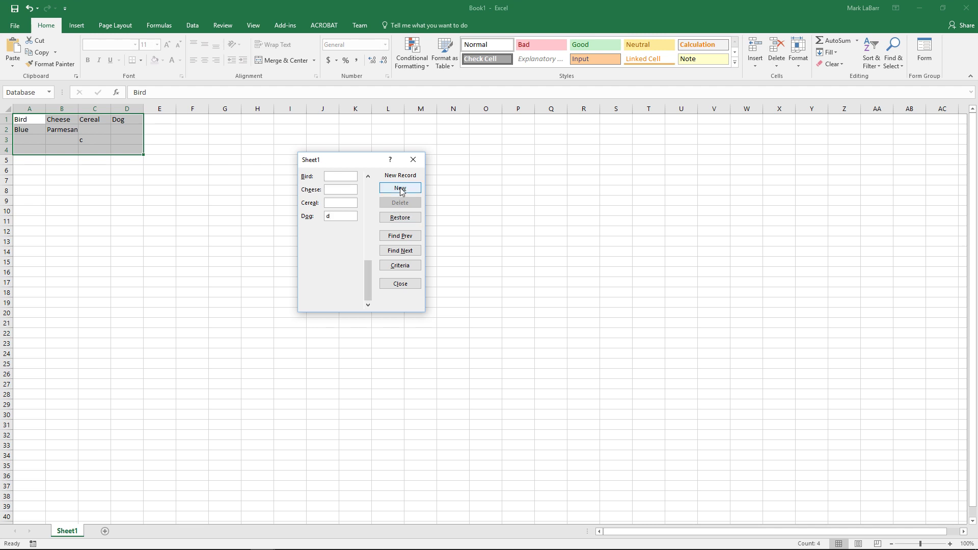
click(400, 188)
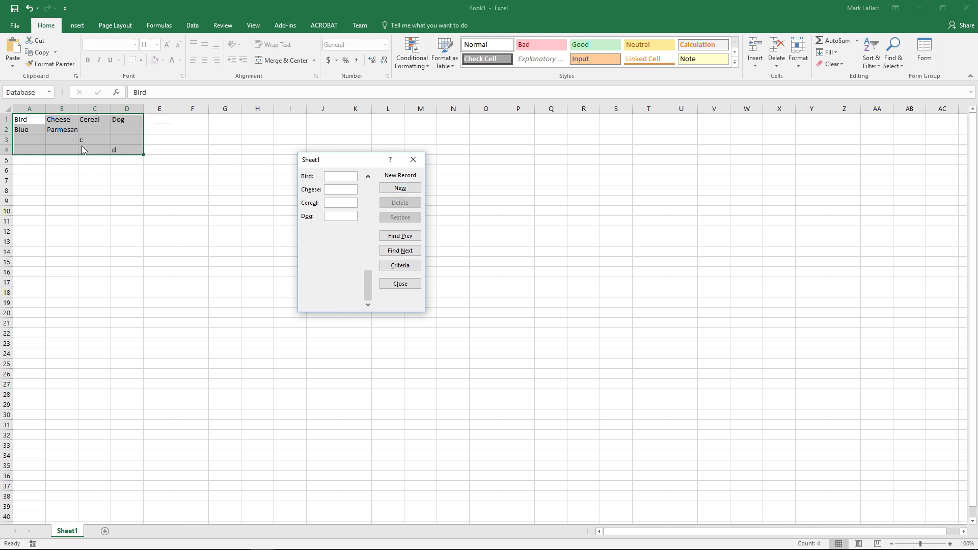
drag(367, 282, 367, 188)
mouse_move(367, 268)
mouse_down()
mouse_move(367, 287)
mouse_move(367, 258)
mouse_move(367, 286)
mouse_up()
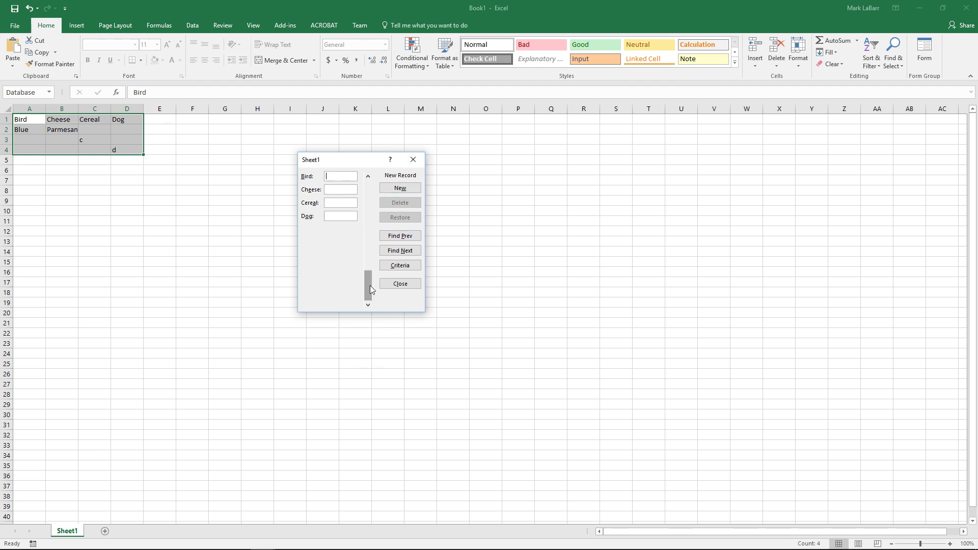
click(399, 284)
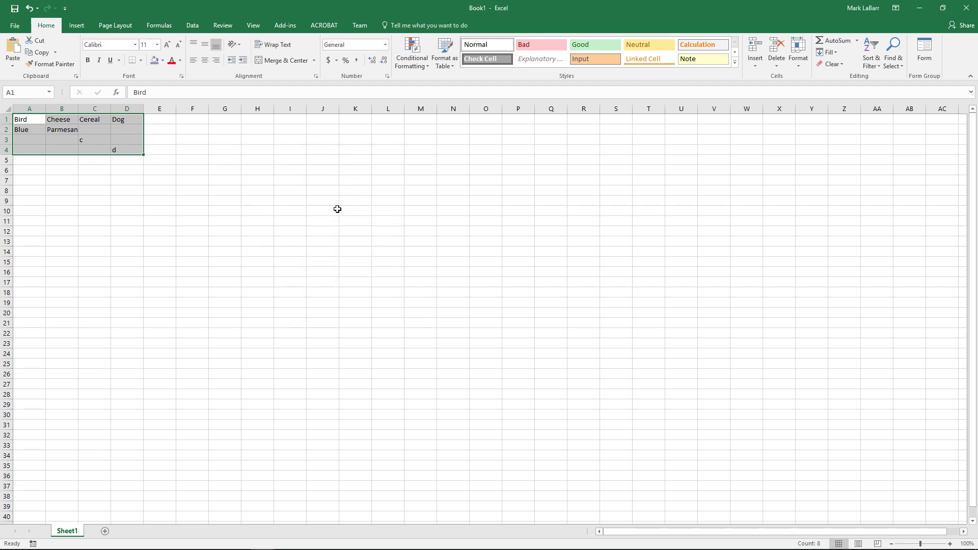